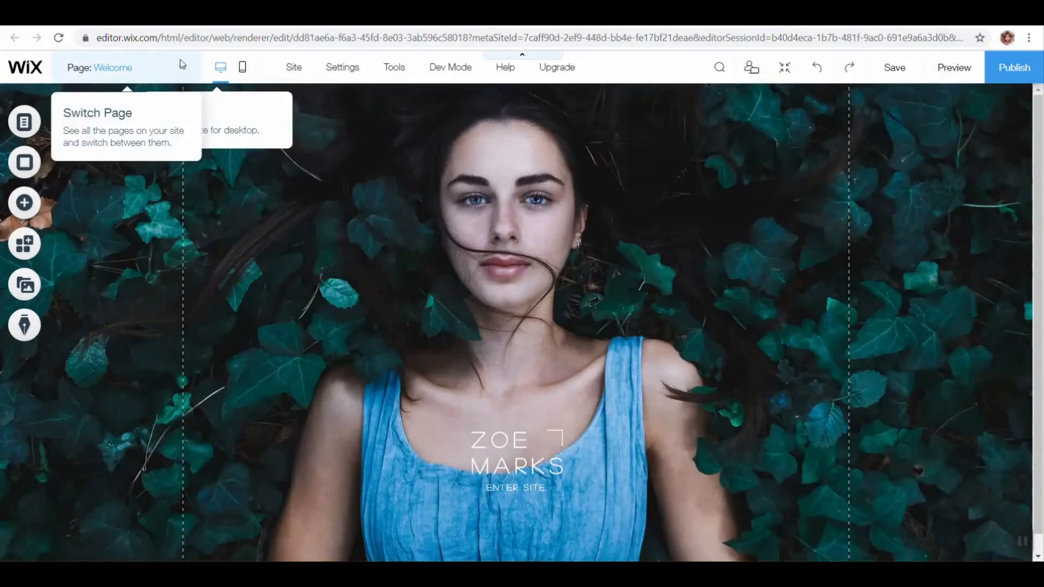
# - Open the SEO (Google) settings of the About page through the site's page management
pyautogui.click(175, 72)
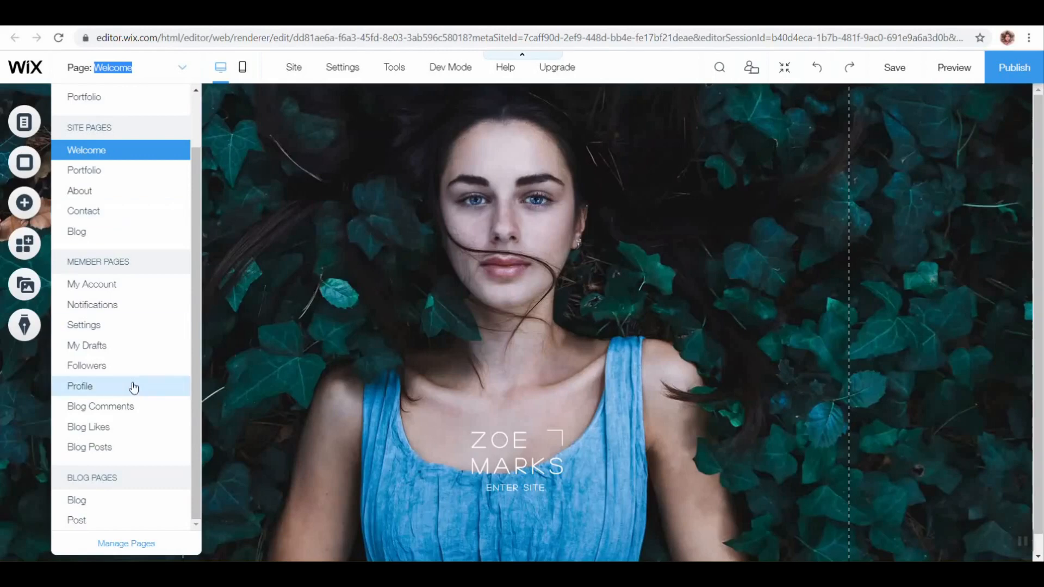
pyautogui.click(140, 544)
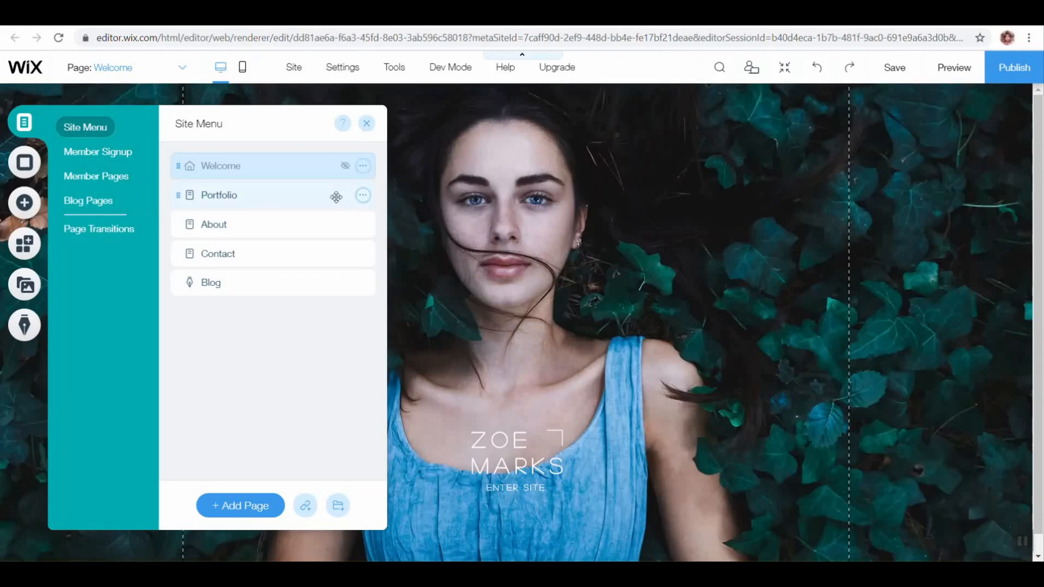
pyautogui.click(282, 228)
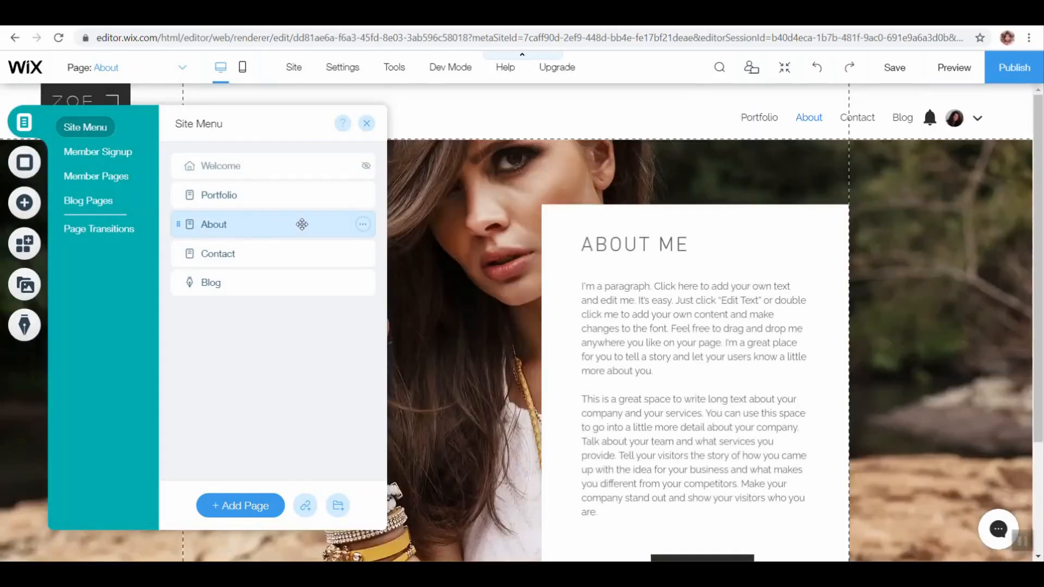
pyautogui.click(363, 227)
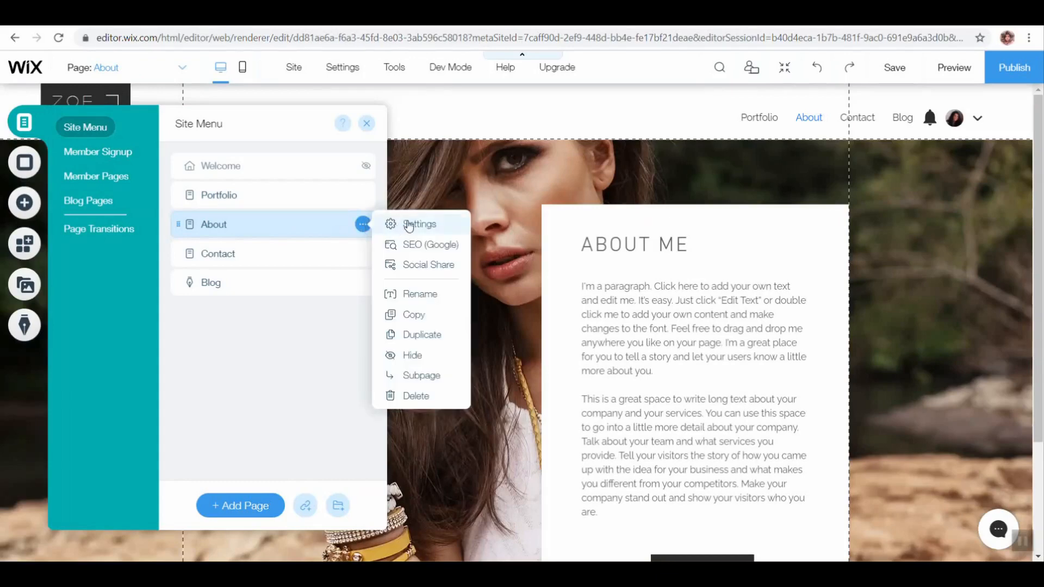
pyautogui.click(418, 248)
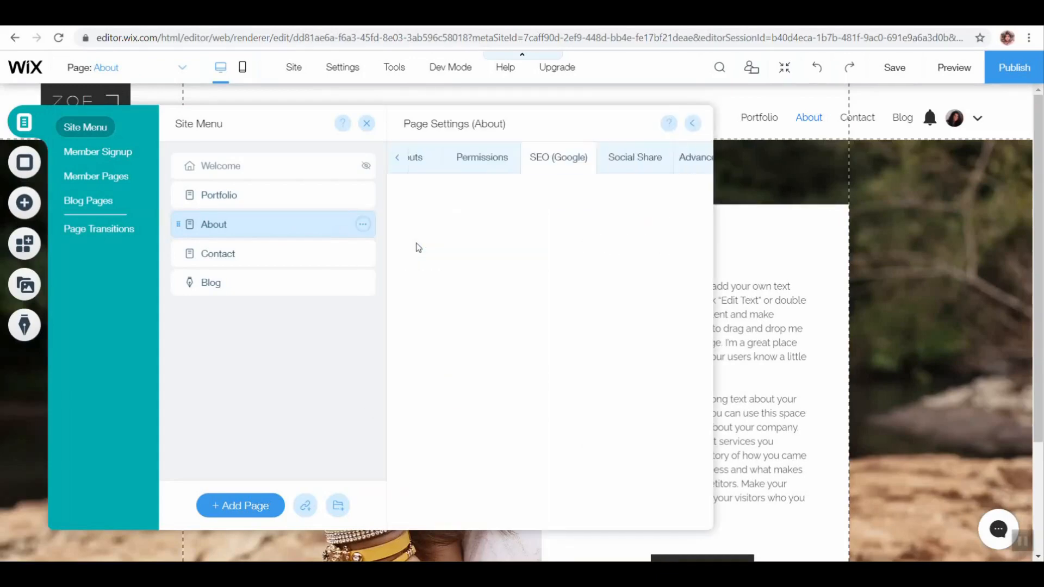
pyautogui.scroll(-2, 488, 274)
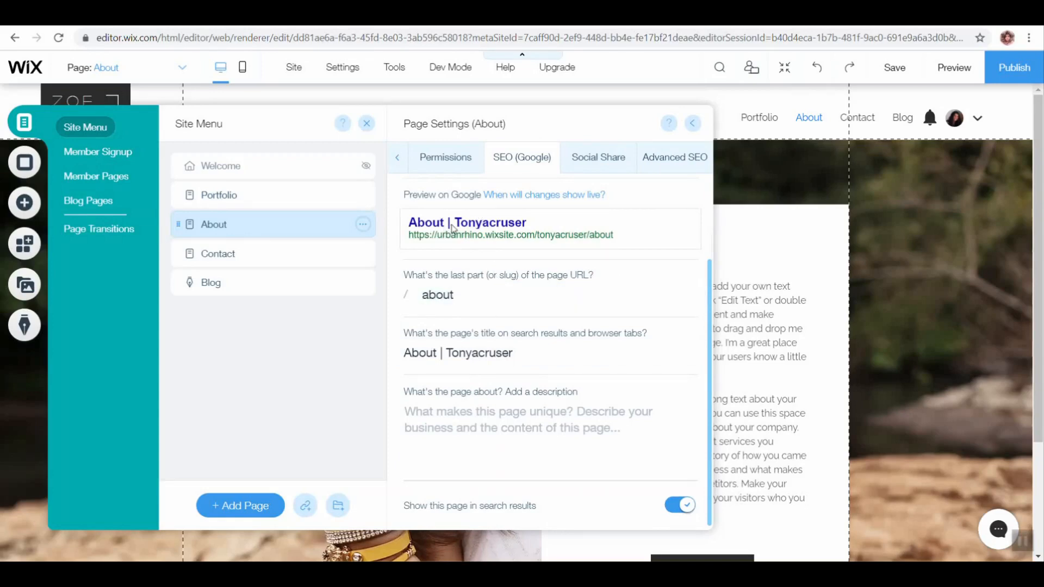
# - Set the About page's URL slug to "aboutme"
pyautogui.click(477, 352)
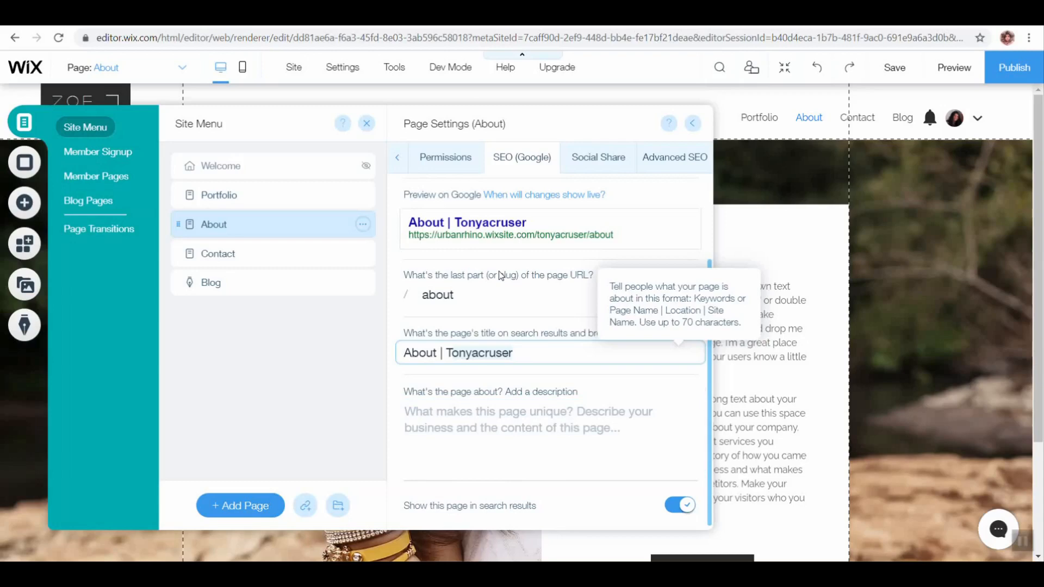
pyautogui.click(467, 296)
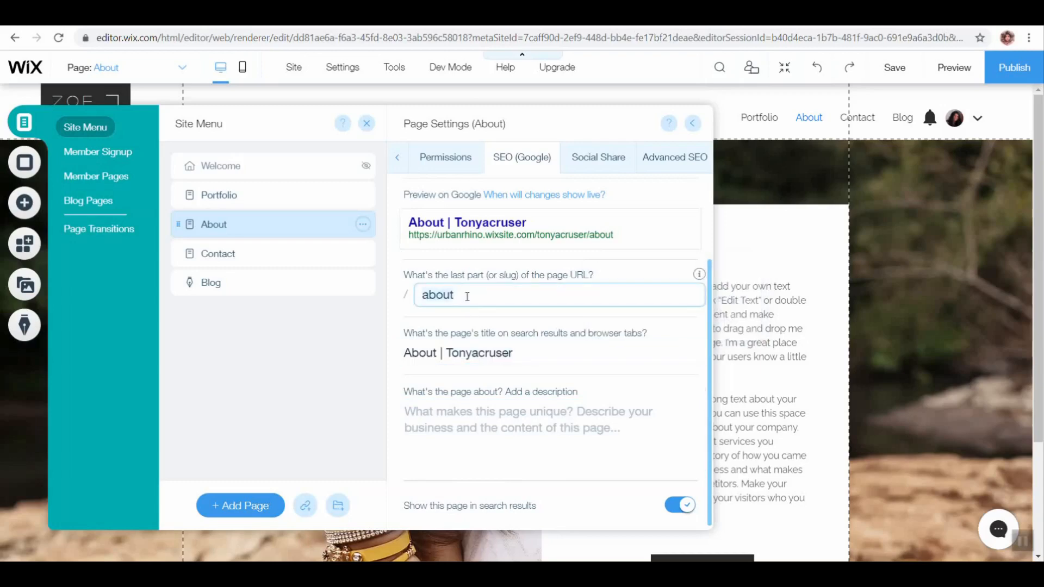
pyautogui.write('aboutme')
pyautogui.press('Tab')
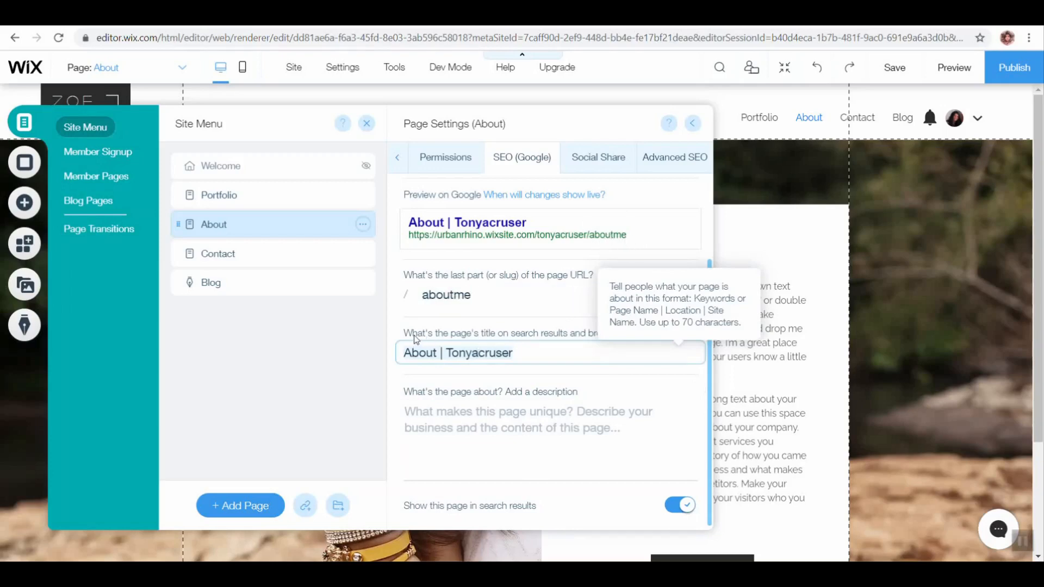
# - Add "Me" after "About" in the About page's title for search results and browser tabs
pyautogui.click(450, 374)
pyautogui.click(441, 353)
pyautogui.click(440, 353)
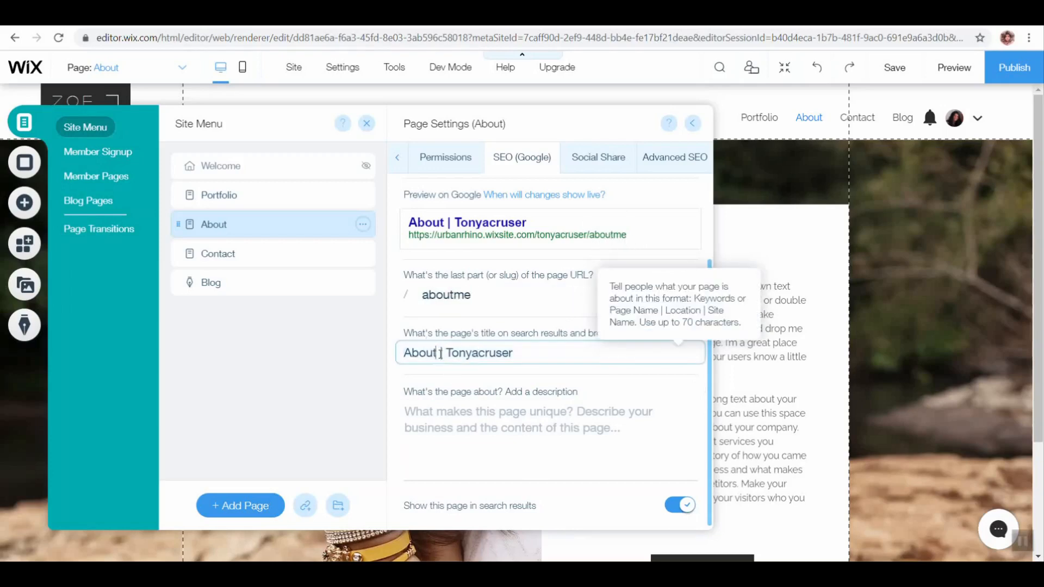
pyautogui.write('Me')
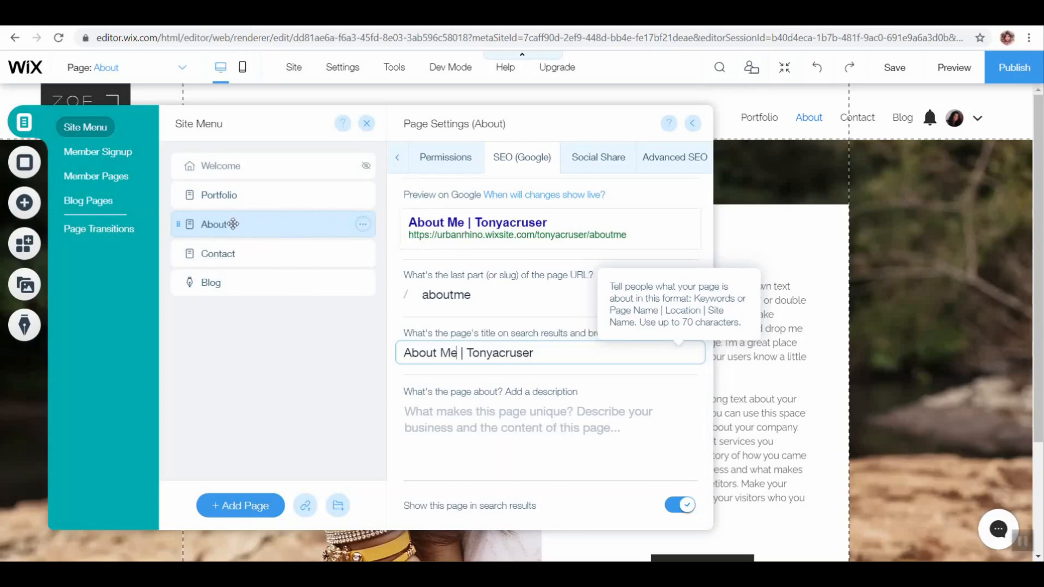
pyautogui.click(465, 241)
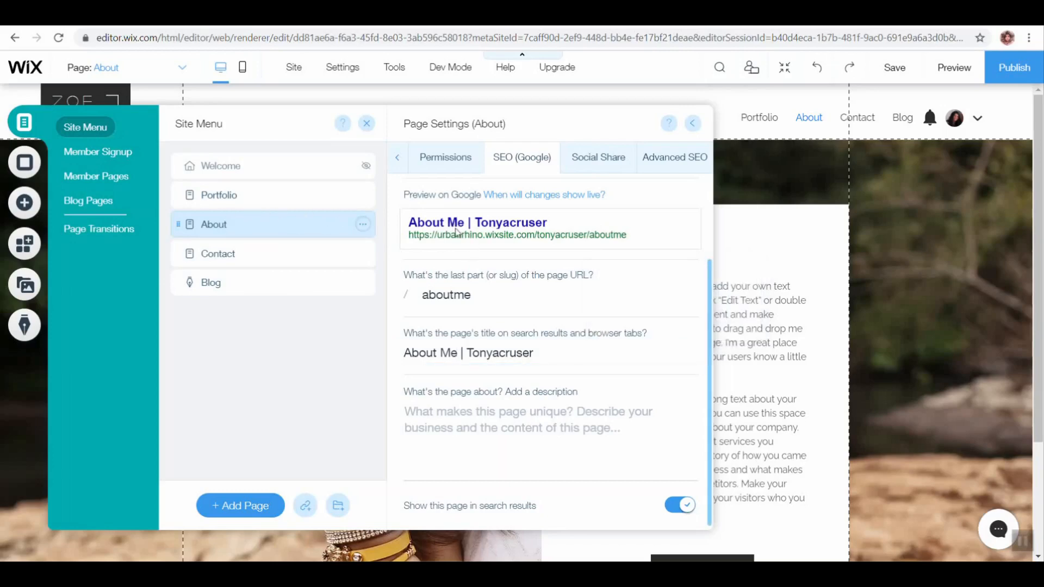
# - Change the About page's URL slug back to "about"
pyautogui.click(476, 295)
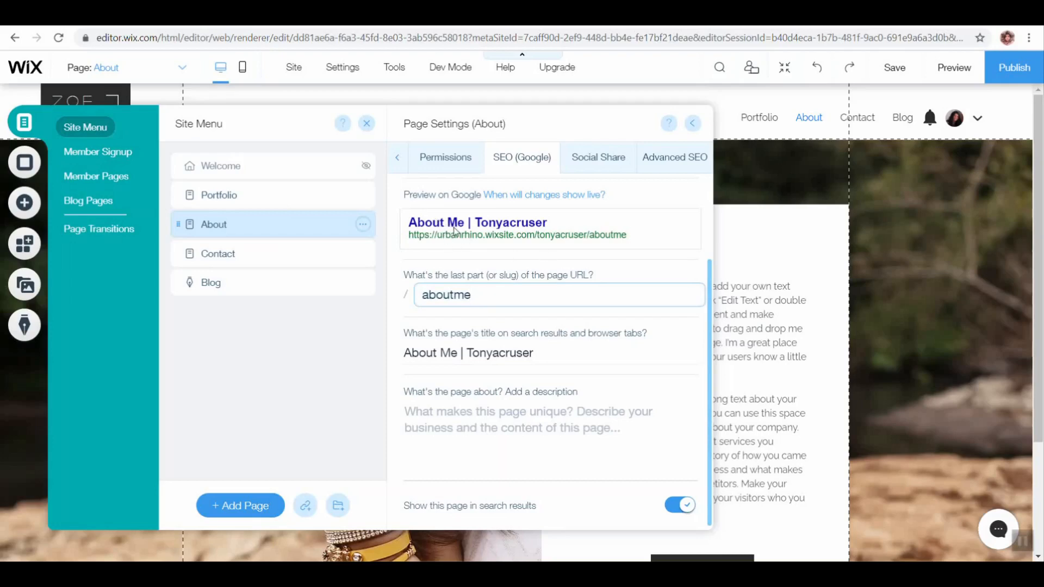
pyautogui.press('BackSpace')
pyautogui.press('BackSpace')
pyautogui.click(495, 263)
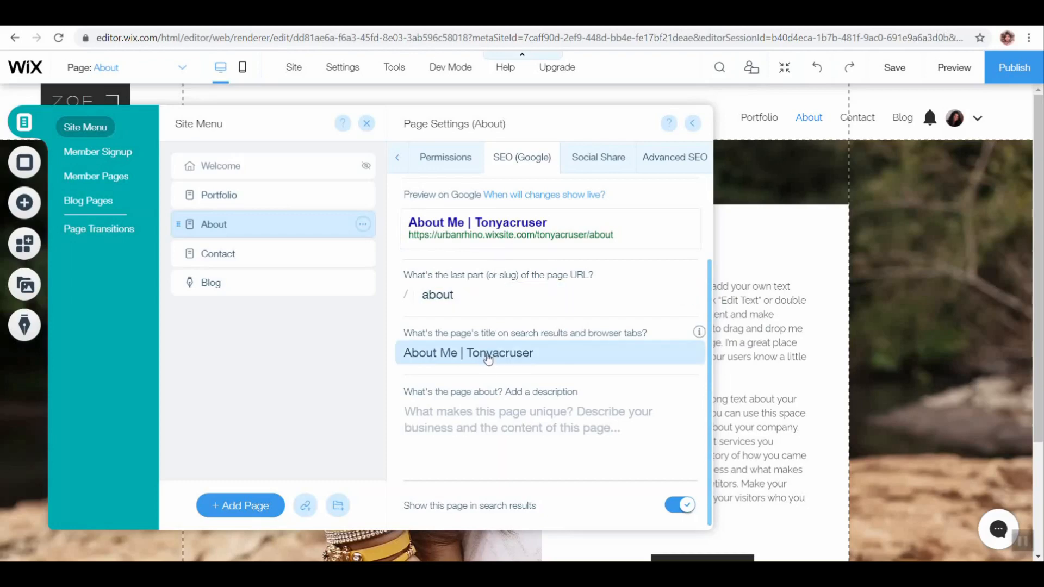
# - Remove "Me" from the About page's search results title
pyautogui.click(457, 354)
pyautogui.press('BackSpace')
pyautogui.press('BackSpace')
pyautogui.press('BackSpace')
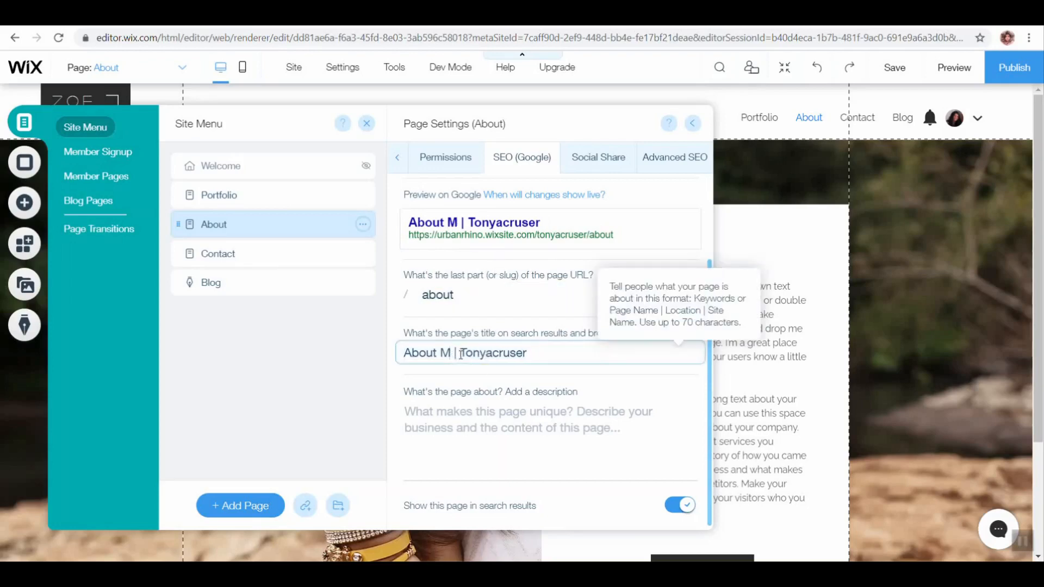
pyautogui.click(513, 331)
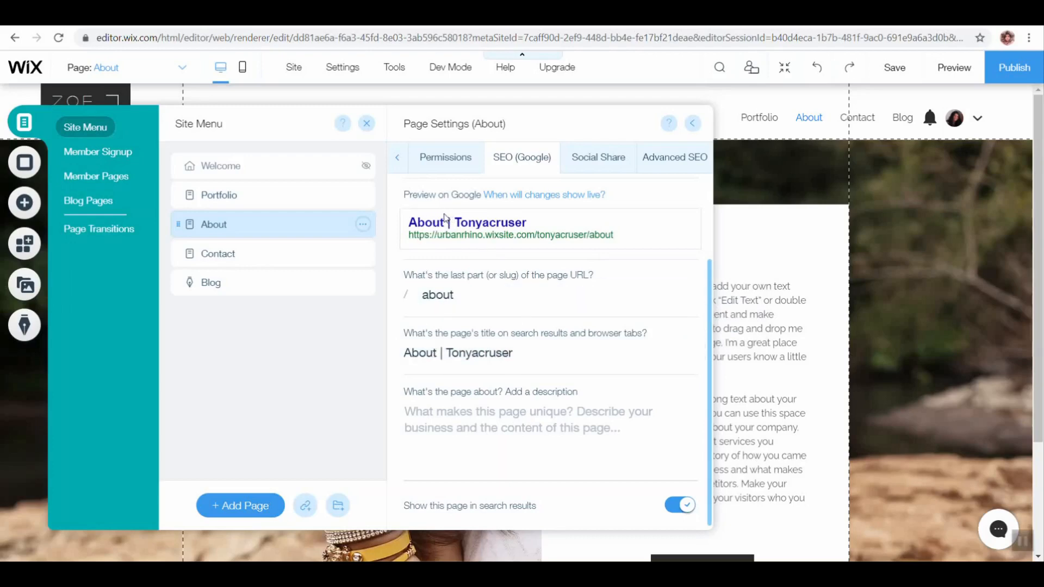
# - Duplicate the About page and name the copy "Q&A"
pyautogui.click(242, 251)
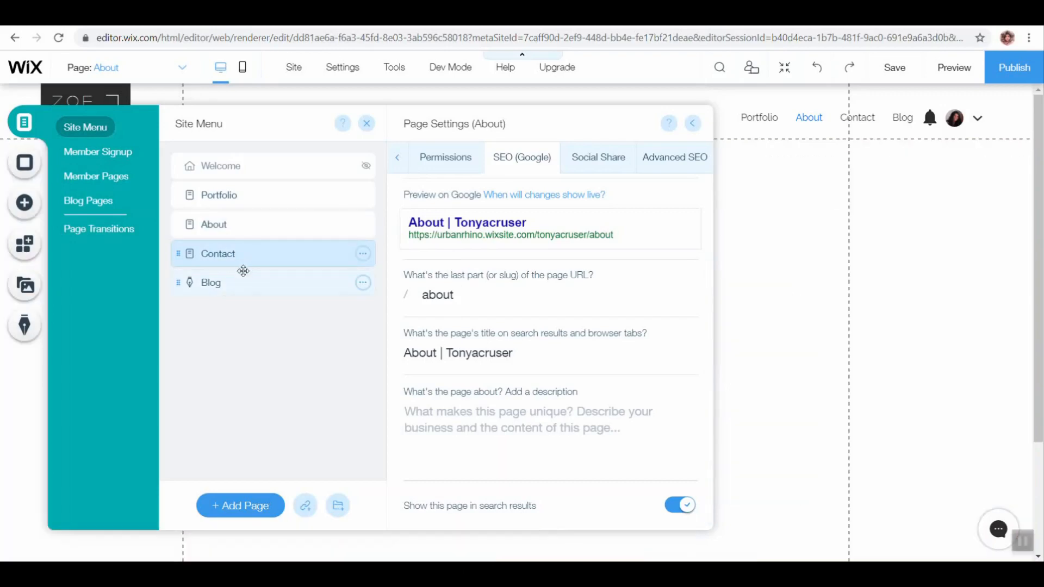
pyautogui.click(272, 226)
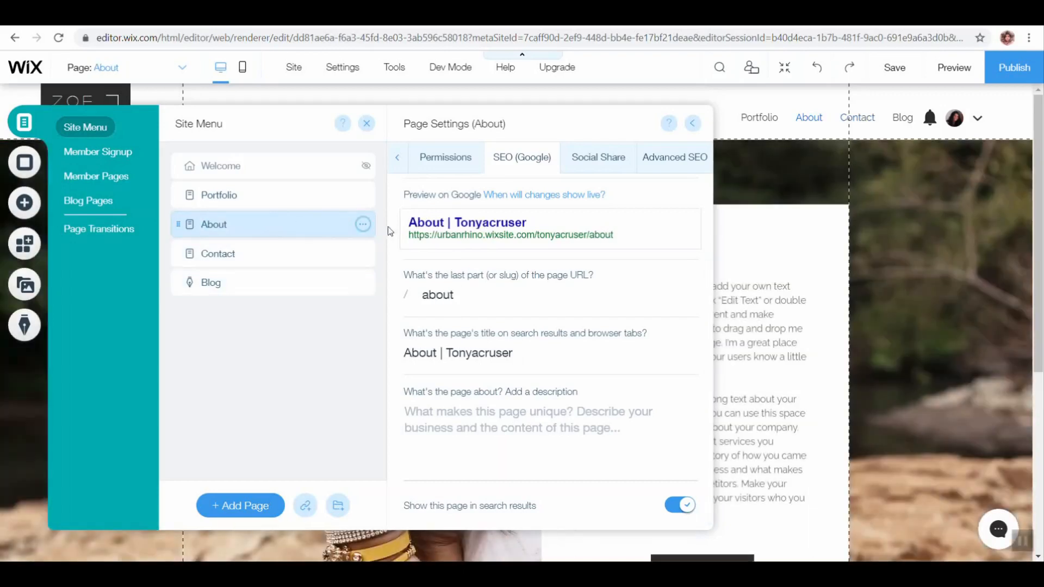
pyautogui.click(362, 224)
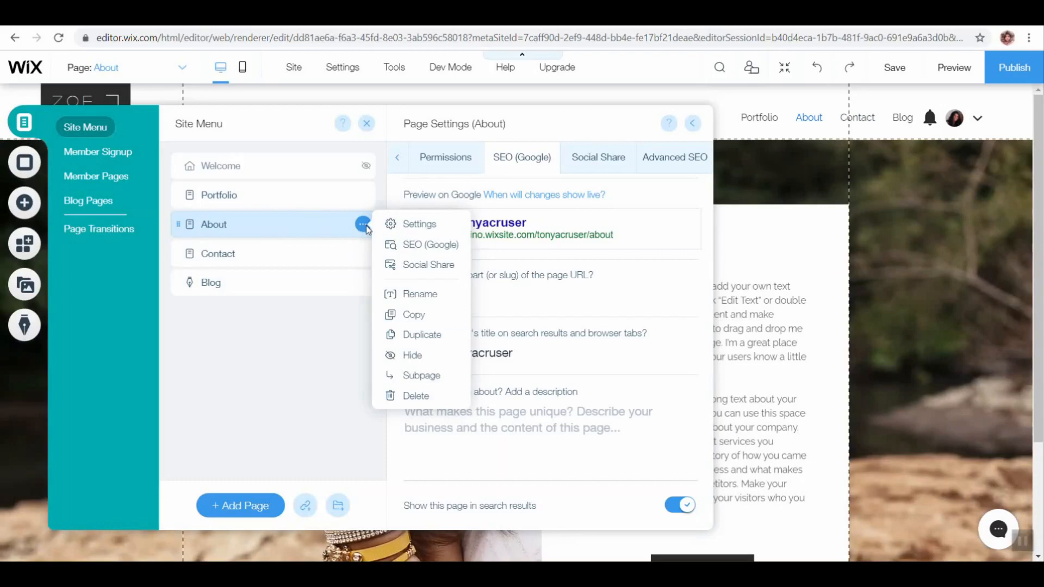
pyautogui.click(423, 335)
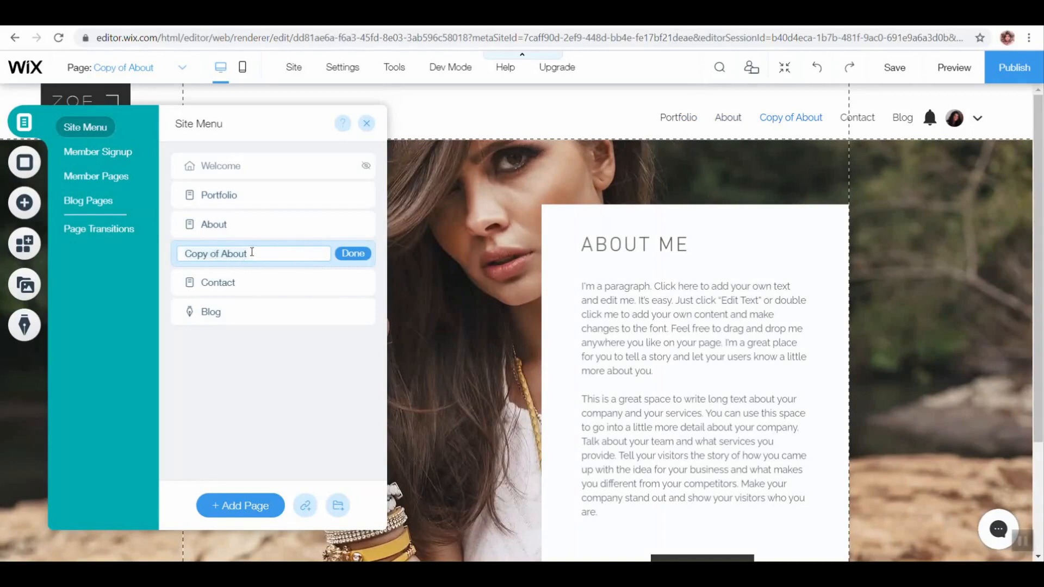
pyautogui.hotkey('ctrl', 'a')
pyautogui.write('Q')
pyautogui.click(365, 258)
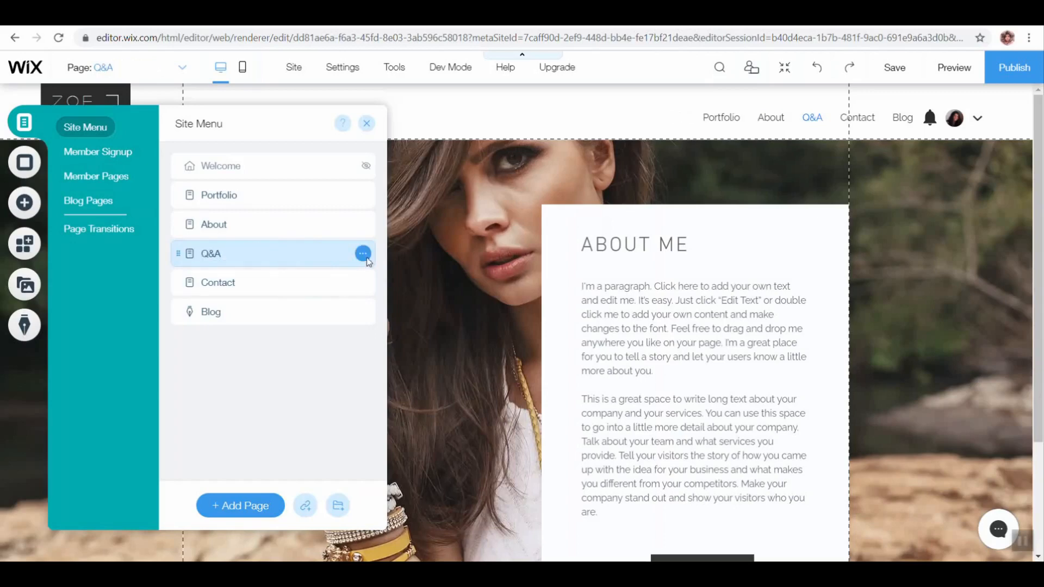
# - Open the SEO (Google) settings of the Q&A page and check its URL slug and title
pyautogui.click(364, 255)
pyautogui.click(414, 278)
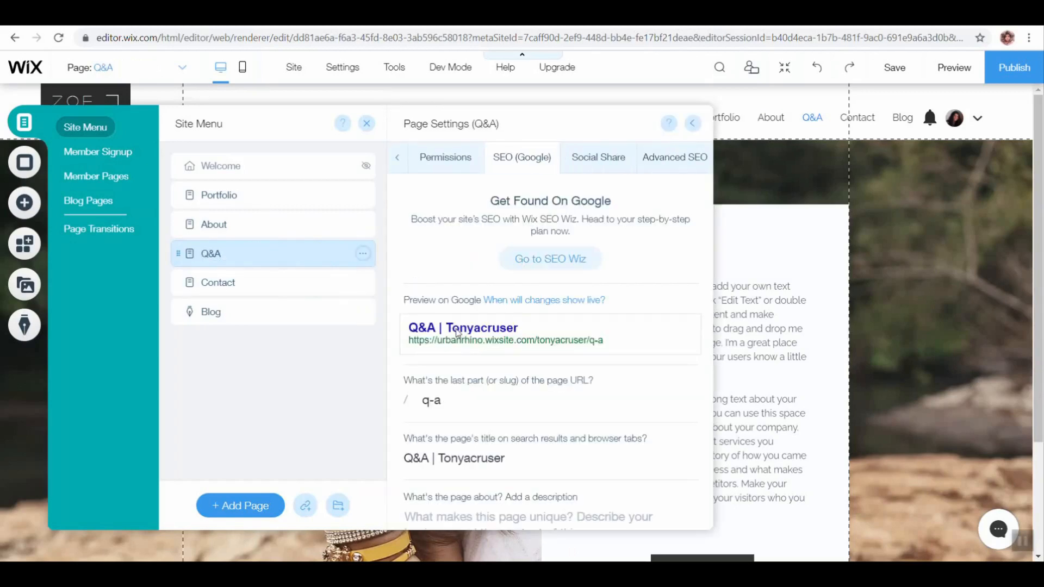
pyautogui.scroll(-2, 457, 333)
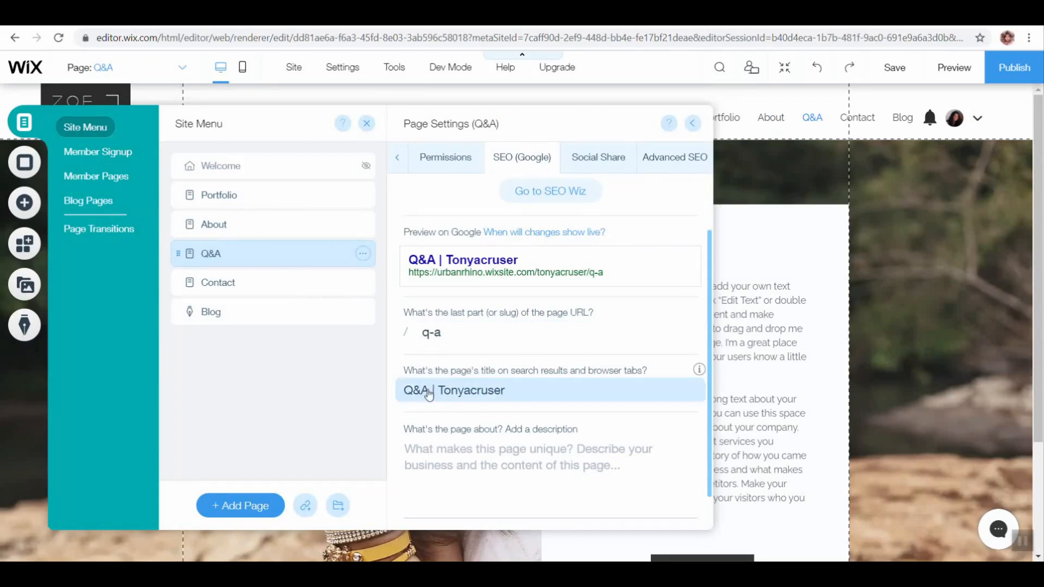
pyautogui.click(439, 335)
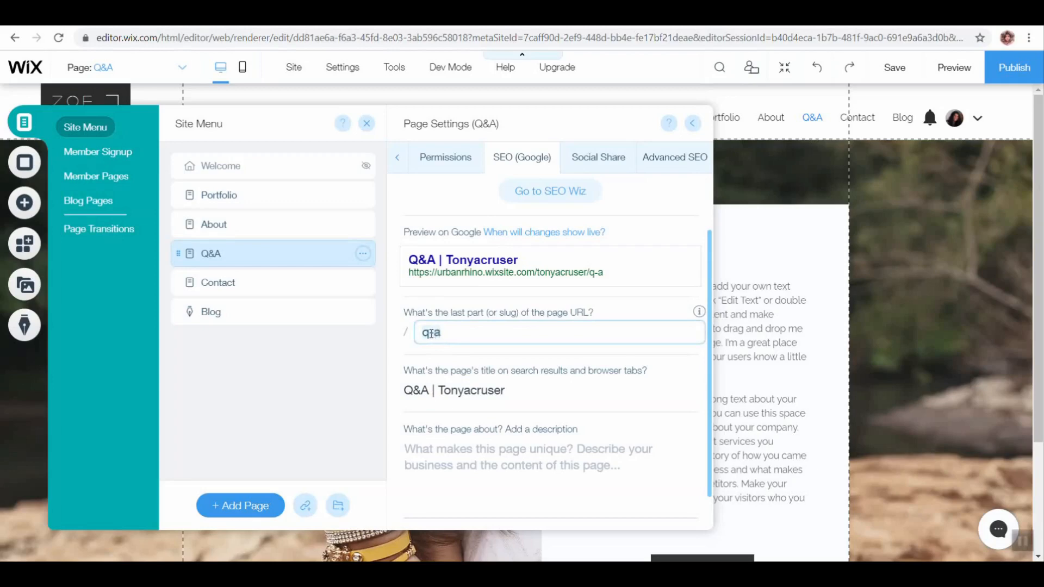
pyautogui.click(216, 244)
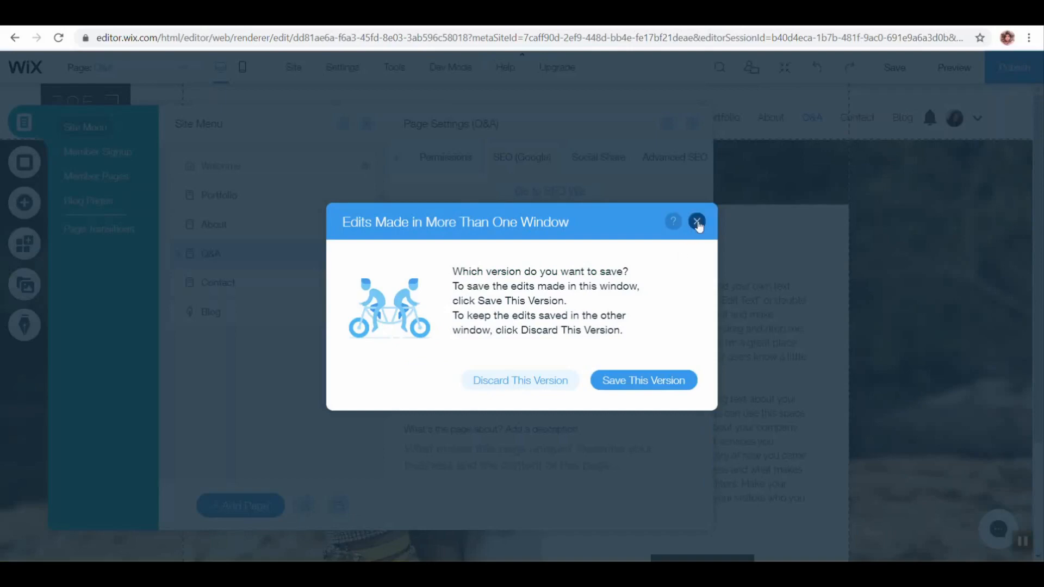
# - Save this window's version of the site and dismiss the save confirmation without publishing
pyautogui.click(657, 387)
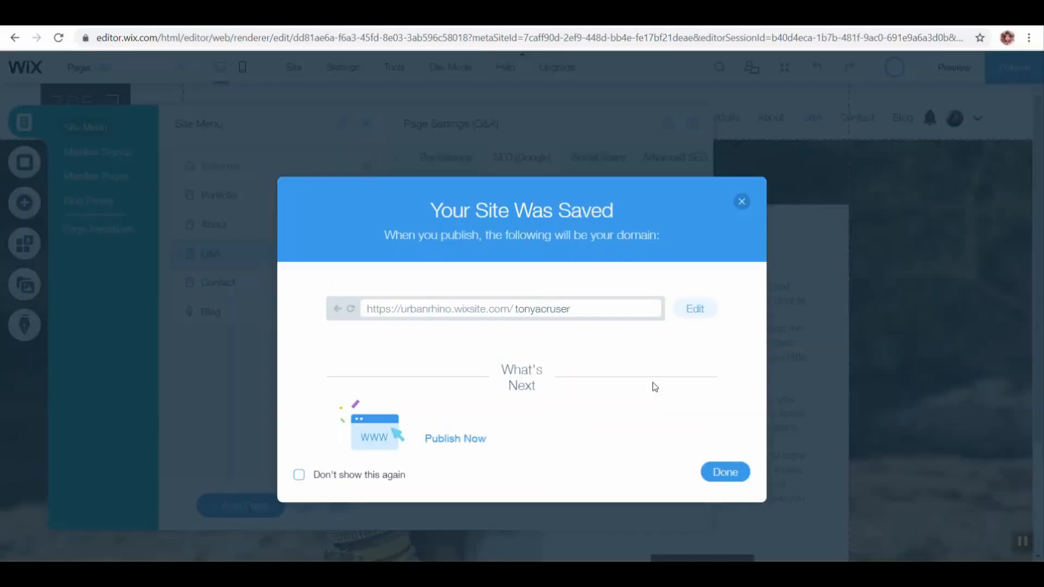
pyautogui.click(741, 202)
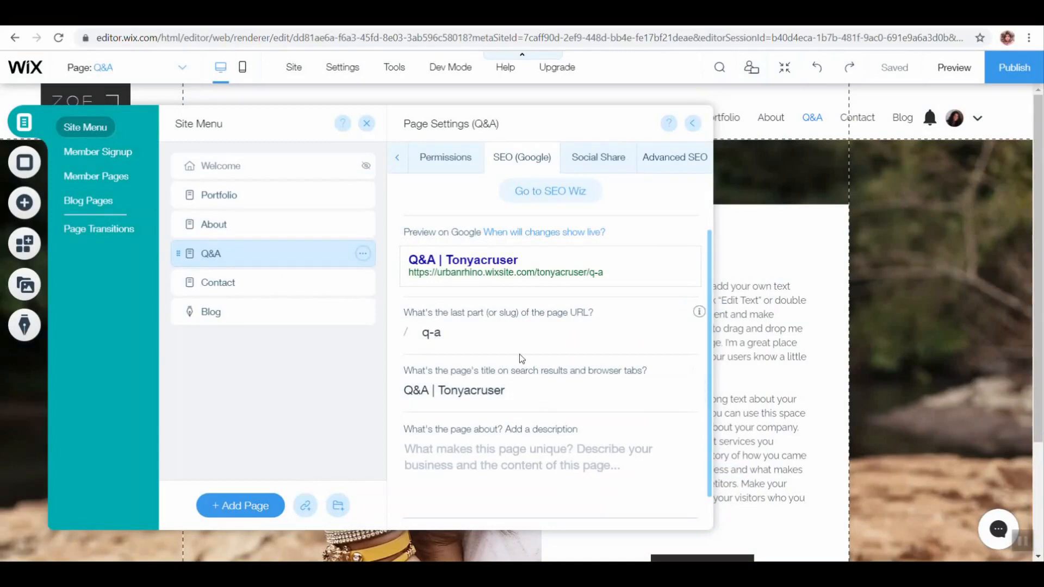
# - Delete the Q&A page from the site
pyautogui.click(366, 256)
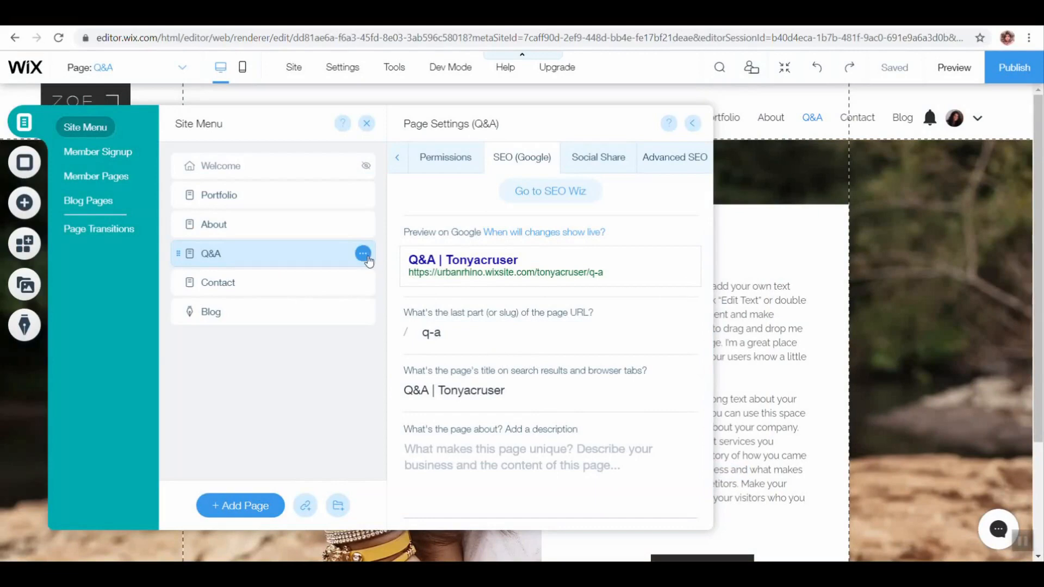
pyautogui.click(419, 427)
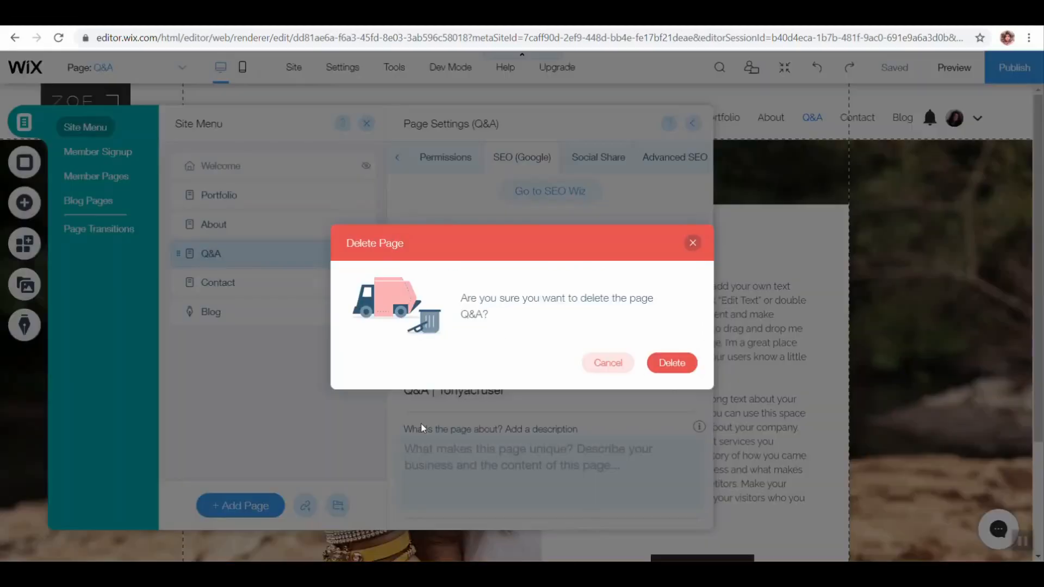
pyautogui.click(673, 365)
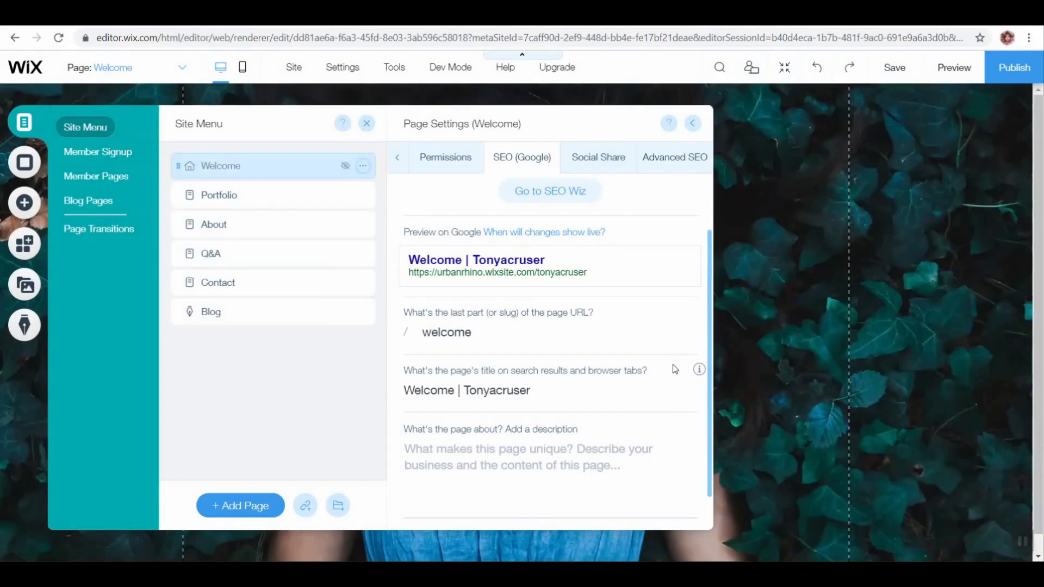
# - Review the SEO settings of the Contact and Portfolio pages and close the page settings
pyautogui.click(239, 253)
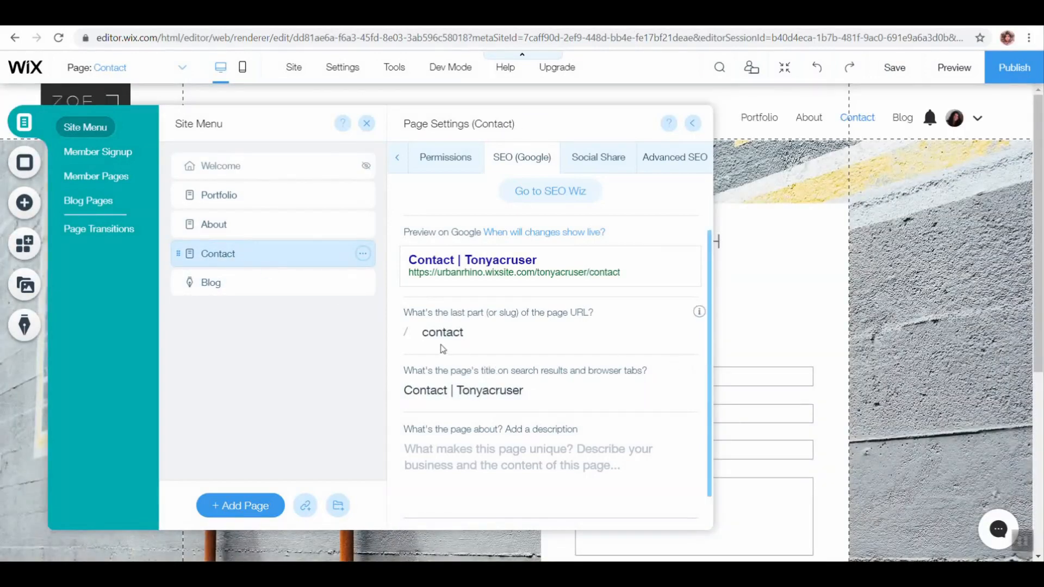
pyautogui.click(292, 223)
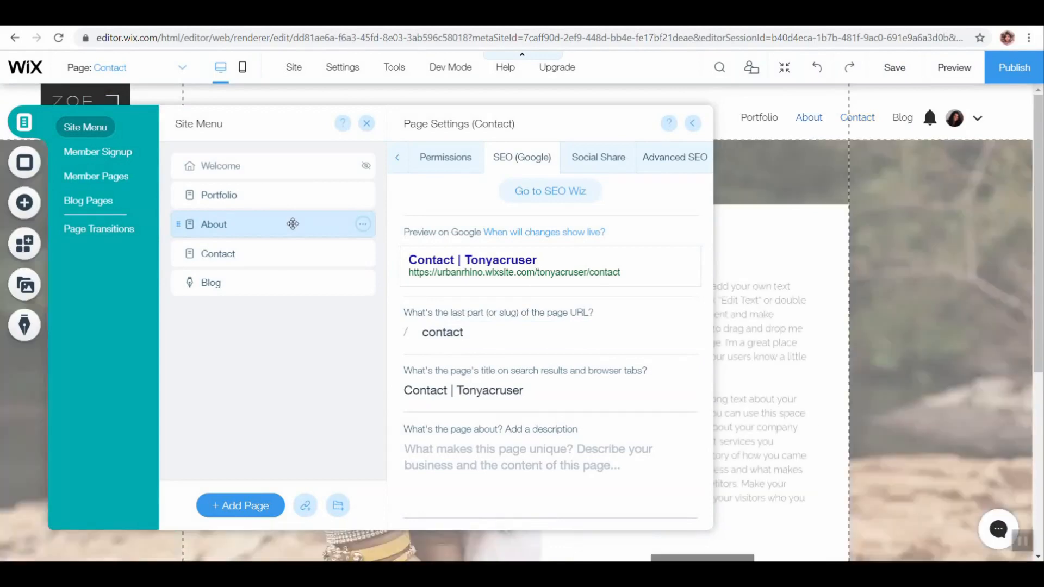
pyautogui.click(291, 195)
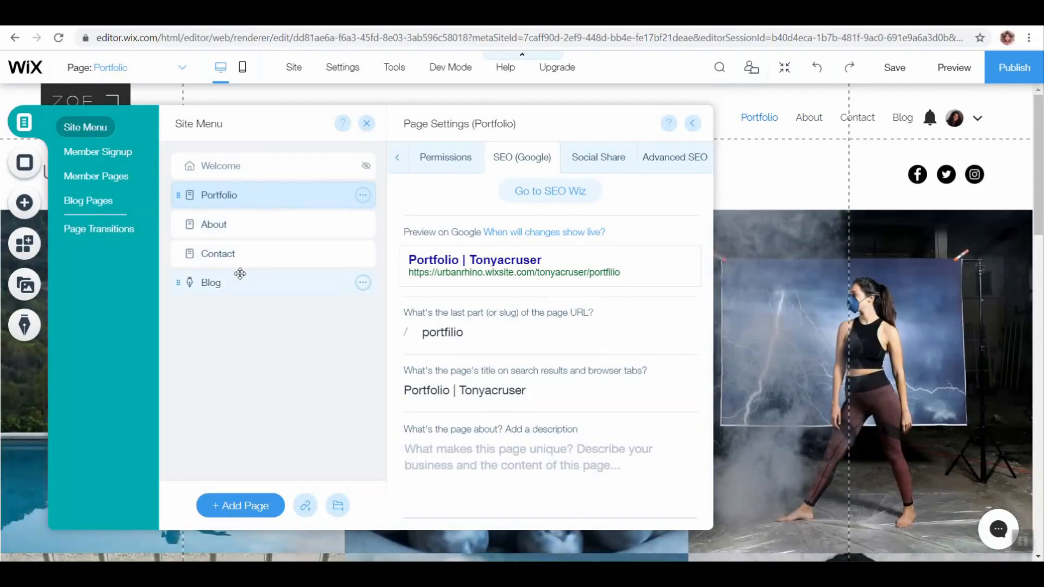
pyautogui.click(693, 124)
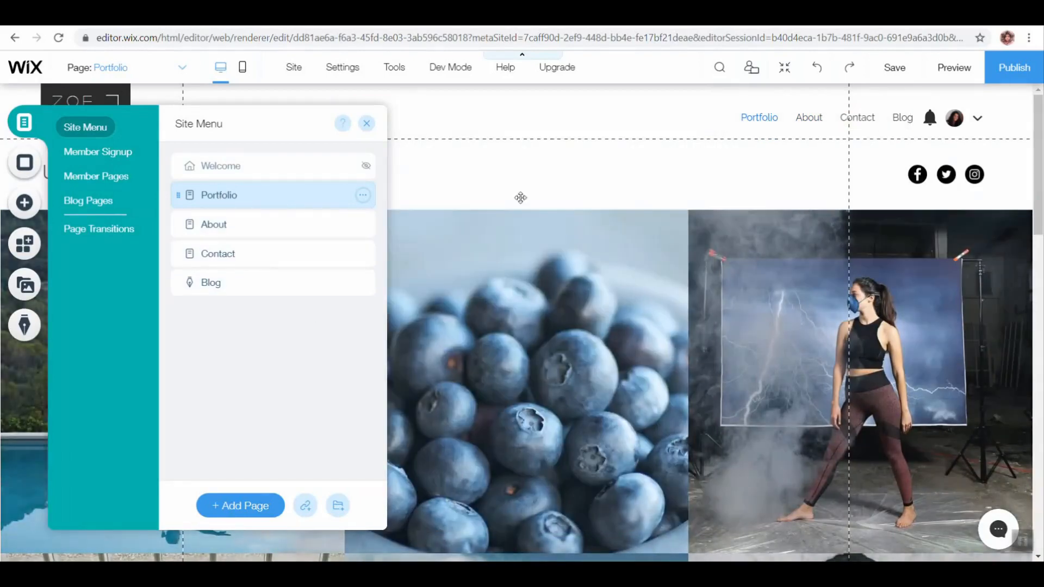